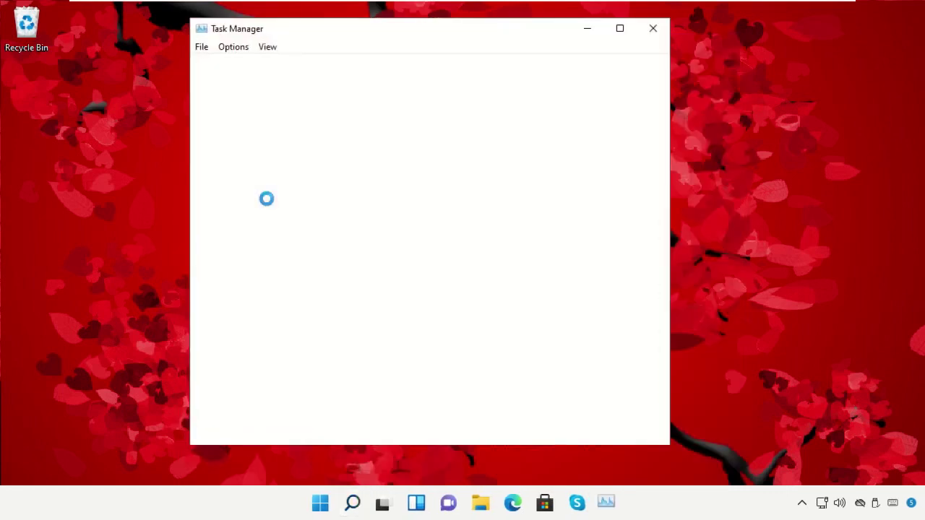
- Start creating a new task and browse for its program on Local Disk (C:) under This PC
left_click(202, 47)
left_click(223, 67)
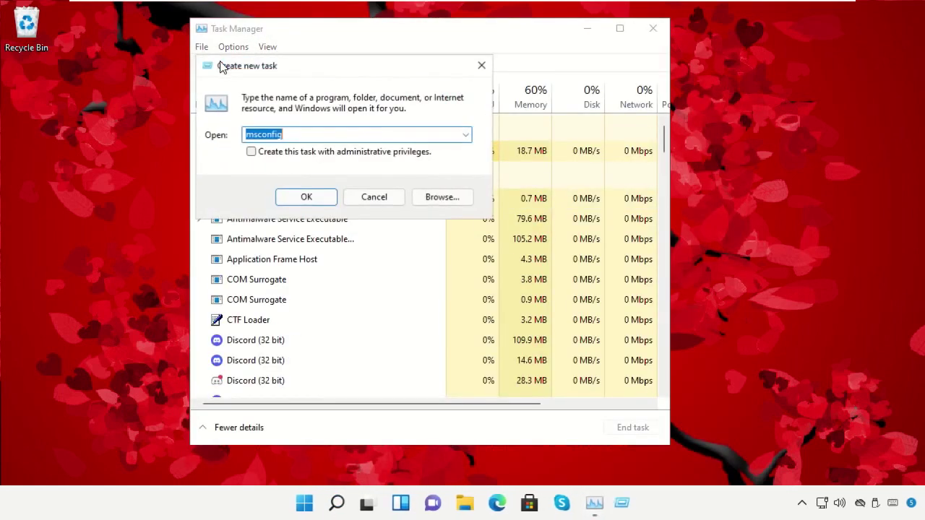
left_click(444, 199)
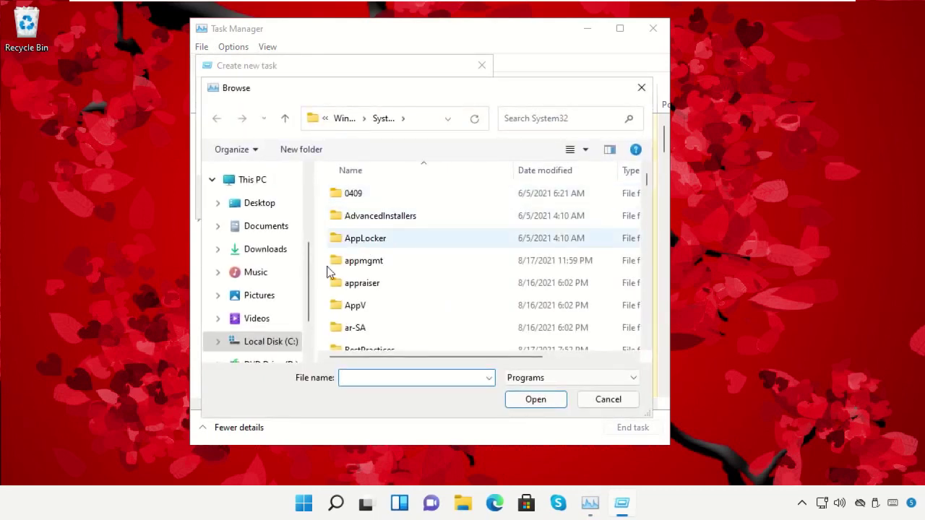
left_click(273, 344)
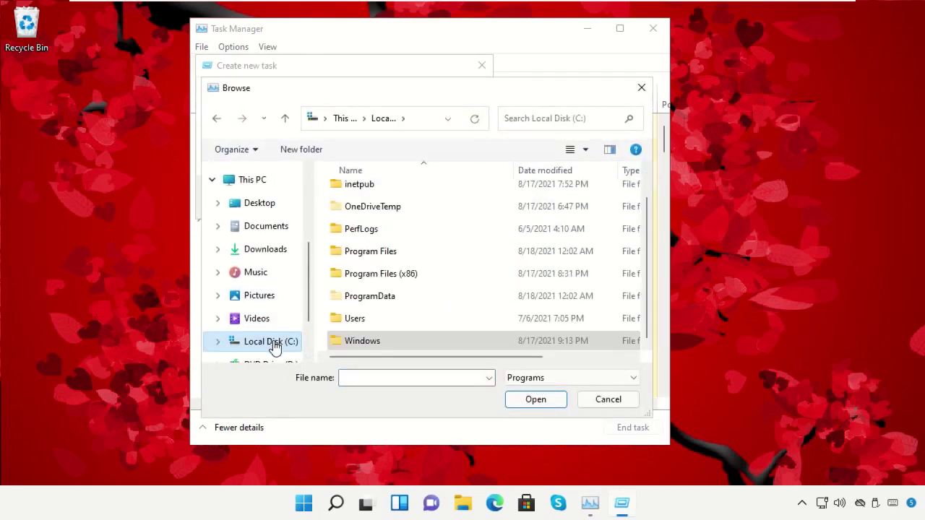
left_click(259, 182)
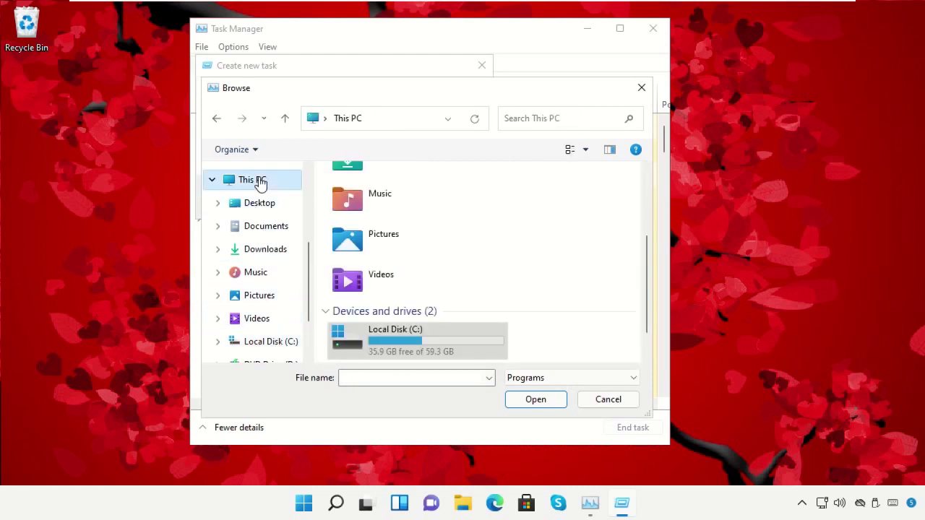
double_click(395, 337)
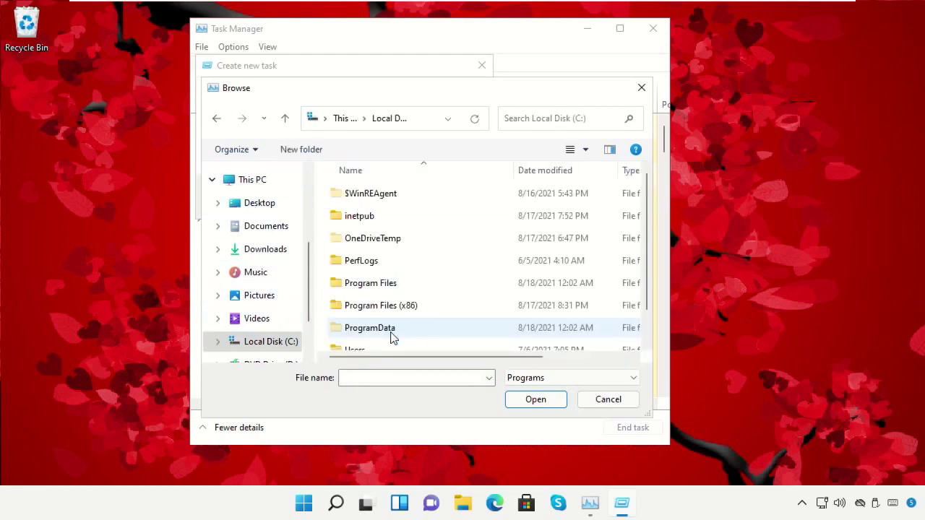
- Open the System32 folder inside the Windows folder
scroll(396, 308, "down", 1)
left_click(383, 344)
double_click(383, 344)
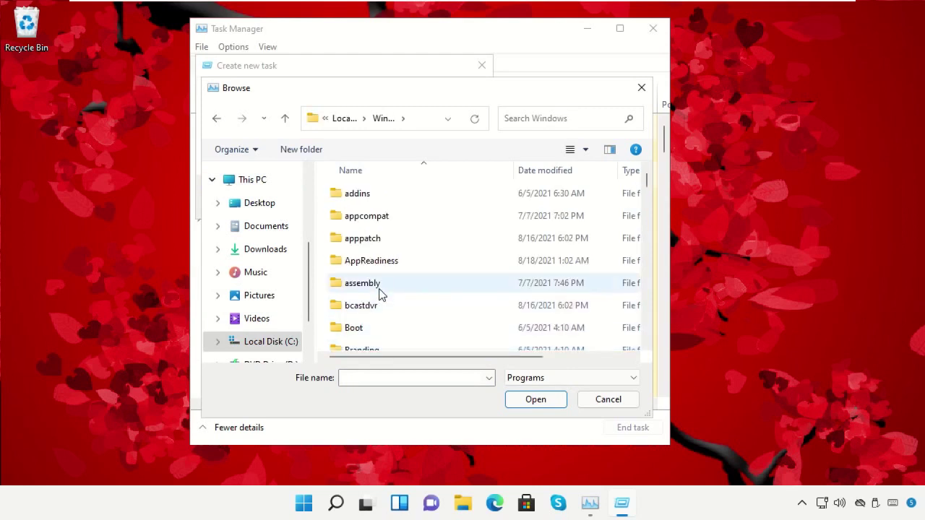
scroll(380, 292, "down", 3)
scroll(381, 293, "down", 9)
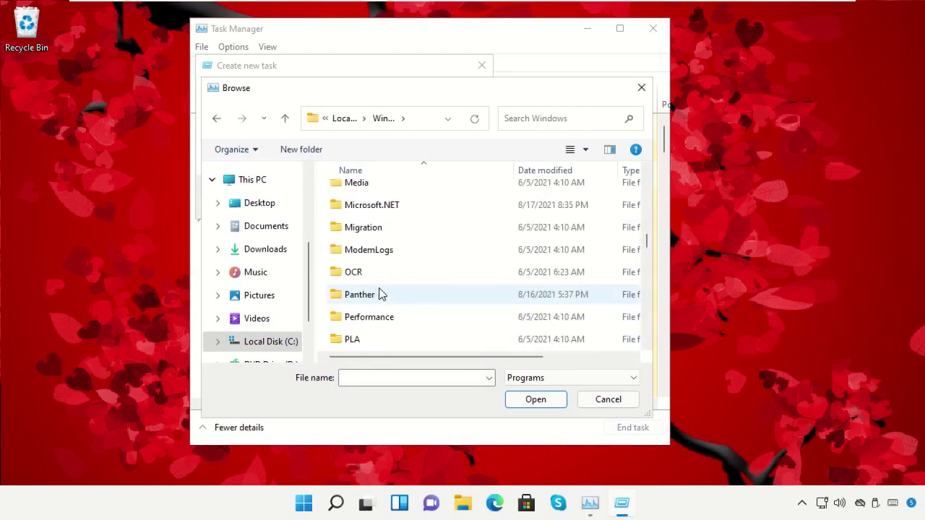
scroll(381, 292, "down", 7)
left_click(388, 278)
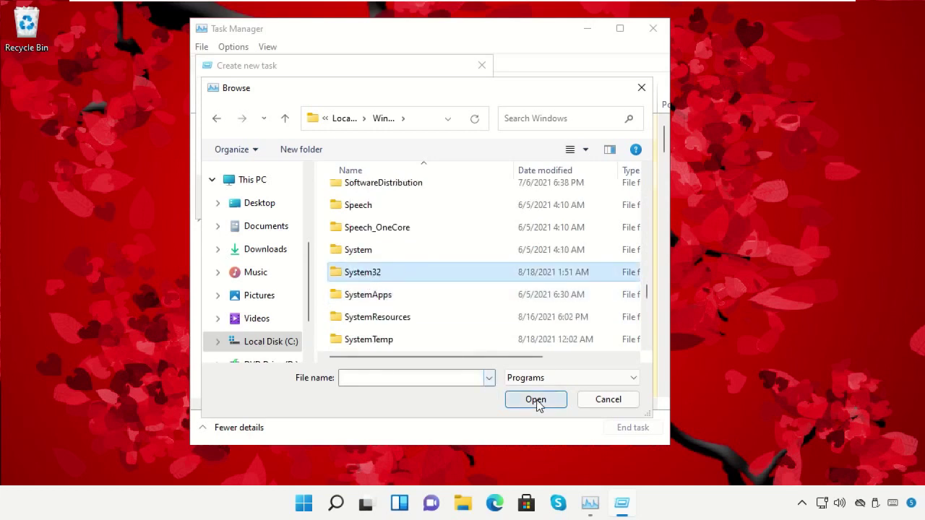
left_click(537, 401)
- Choose the cmd application in System32 as the program for the new task
left_click(390, 302)
type("cschange")
scroll(392, 303, "down", 6)
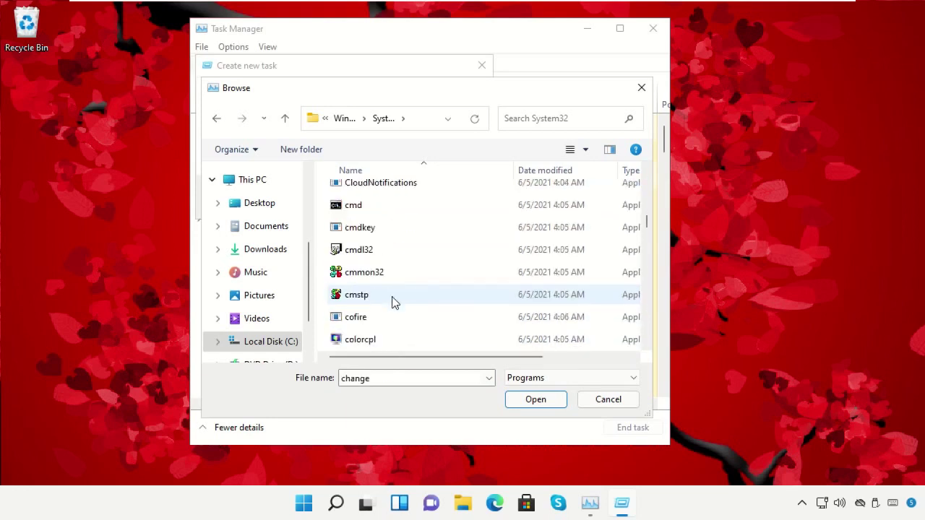
scroll(392, 302, "up", 1)
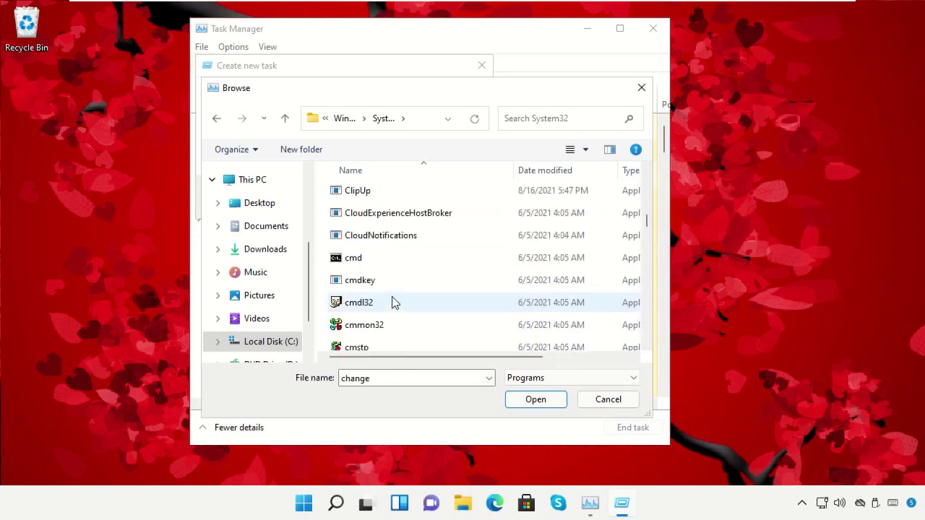
left_click(361, 262)
left_click(534, 399)
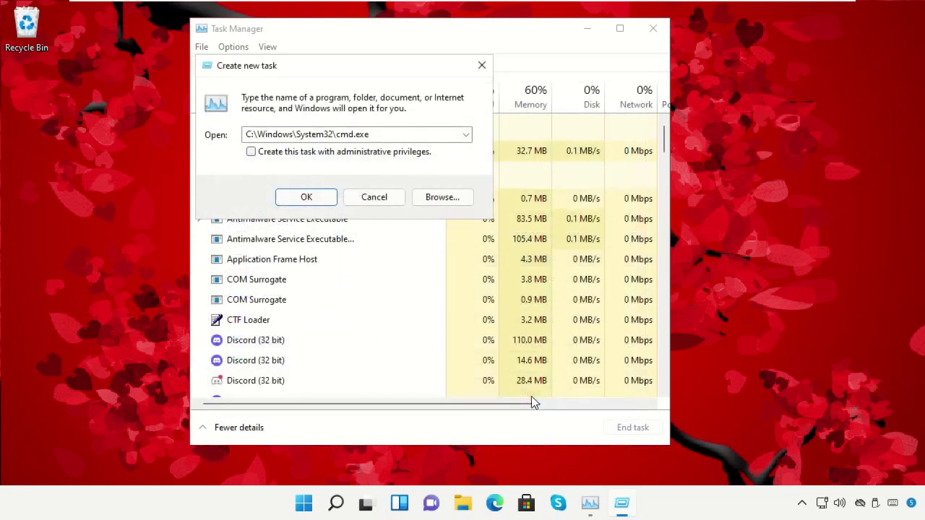
- Run the cmd.exe task with administrative privileges and close Task Manager
left_click(252, 153)
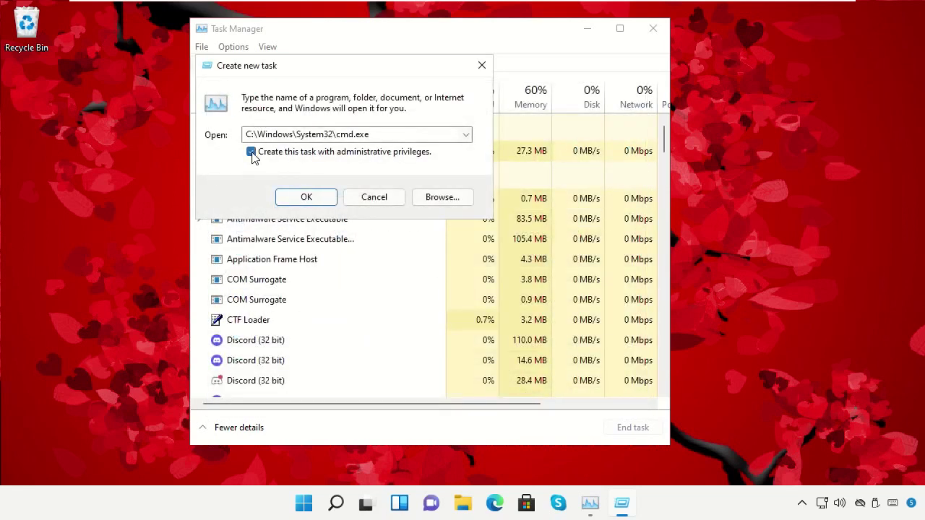
left_click(306, 198)
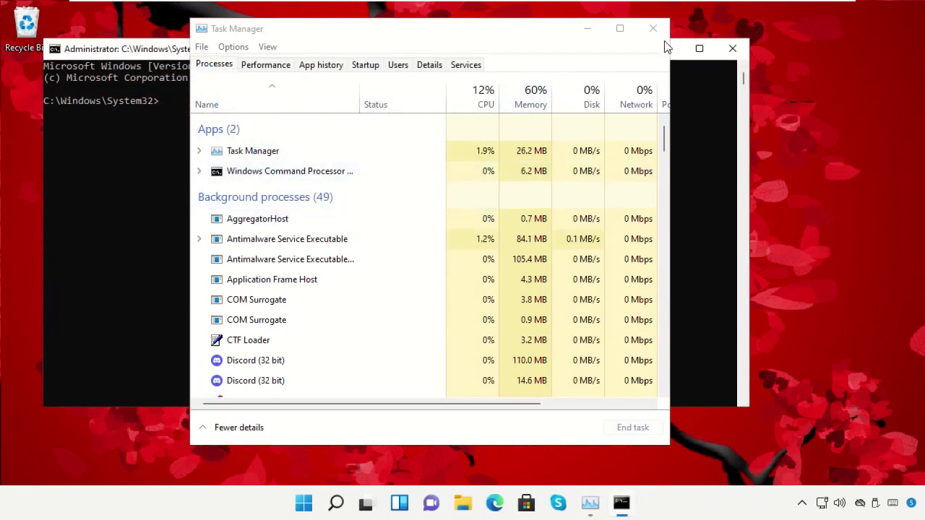
left_click(653, 29)
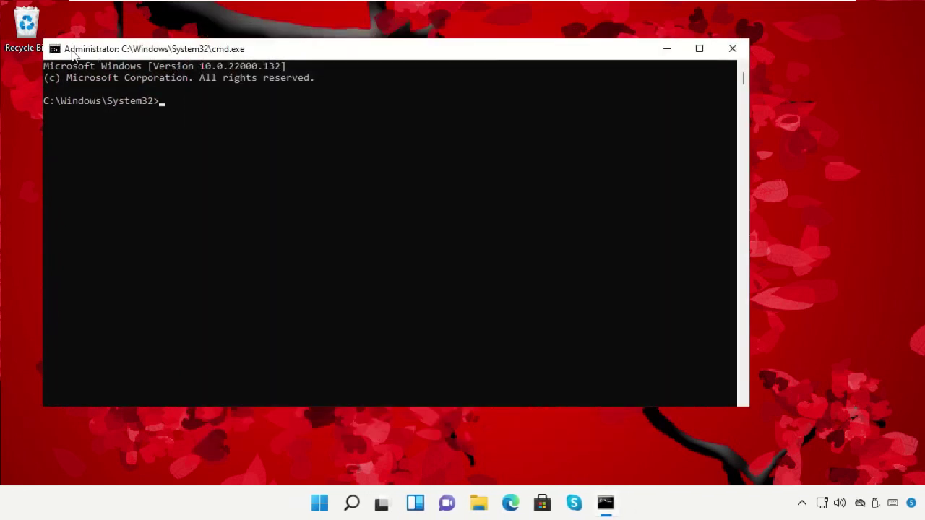
- Run gpupdate in the administrator command prompt and exit the prompt
left_click_drag(44, 37, 218, 98)
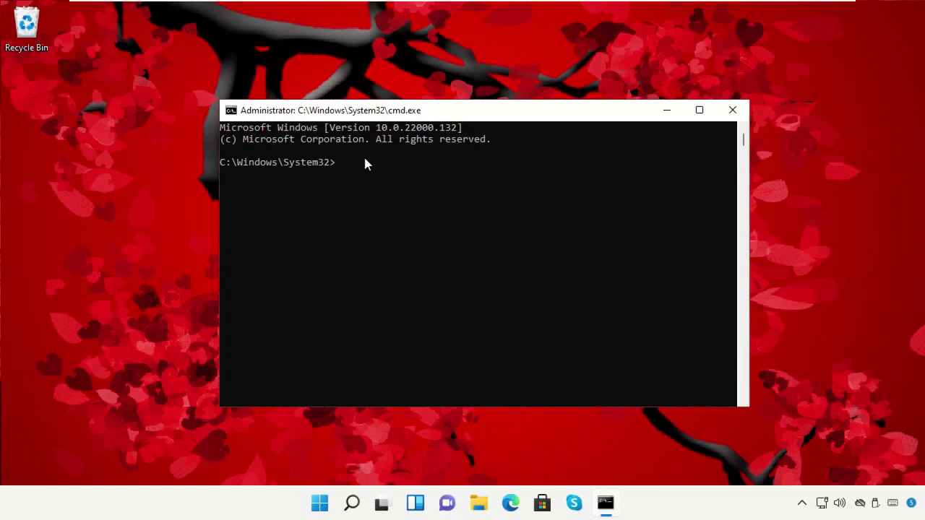
type("gpupdate")
key("Return")
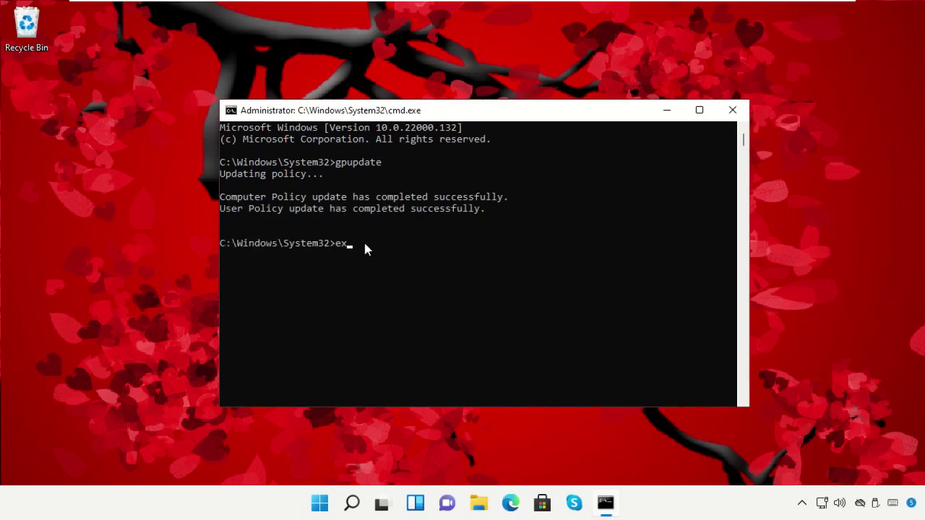
key("Return")
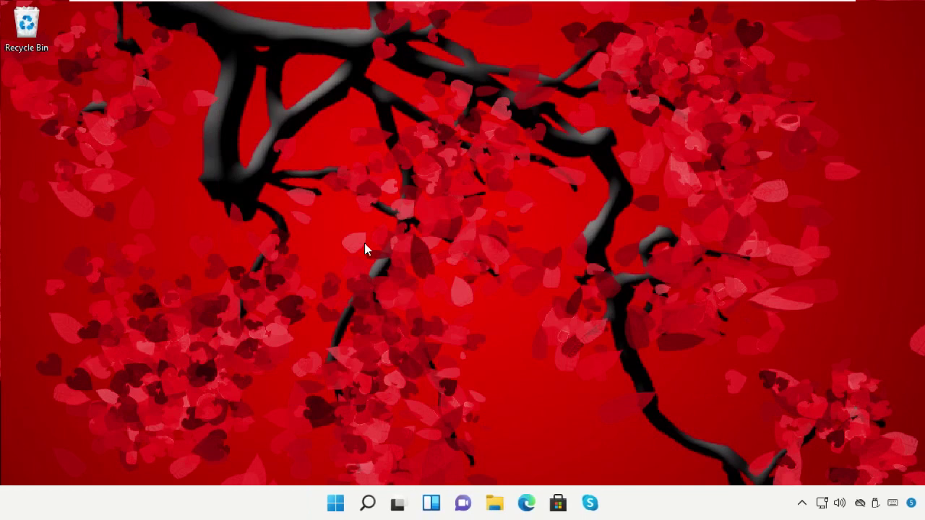
- Open Discord from the desktop and begin creating a custom server intended for me and my friends
left_click(454, 237)
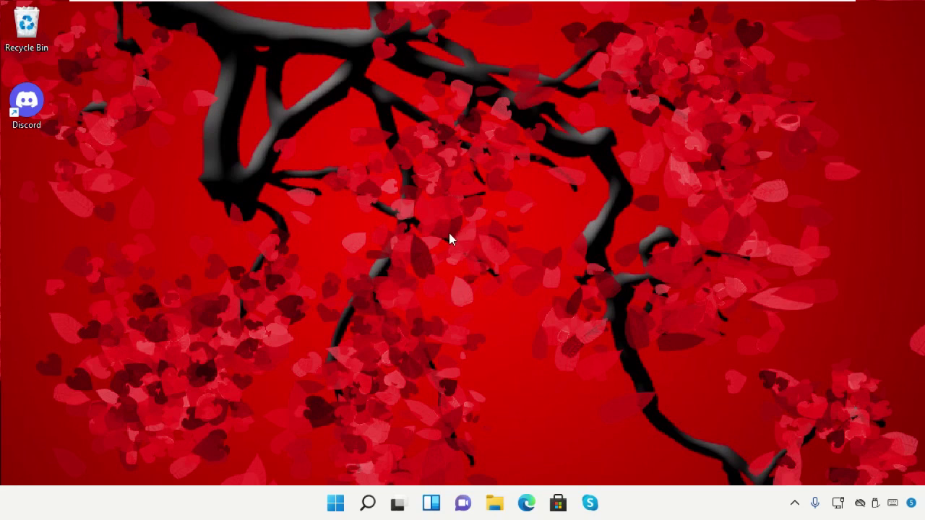
double_click(27, 105)
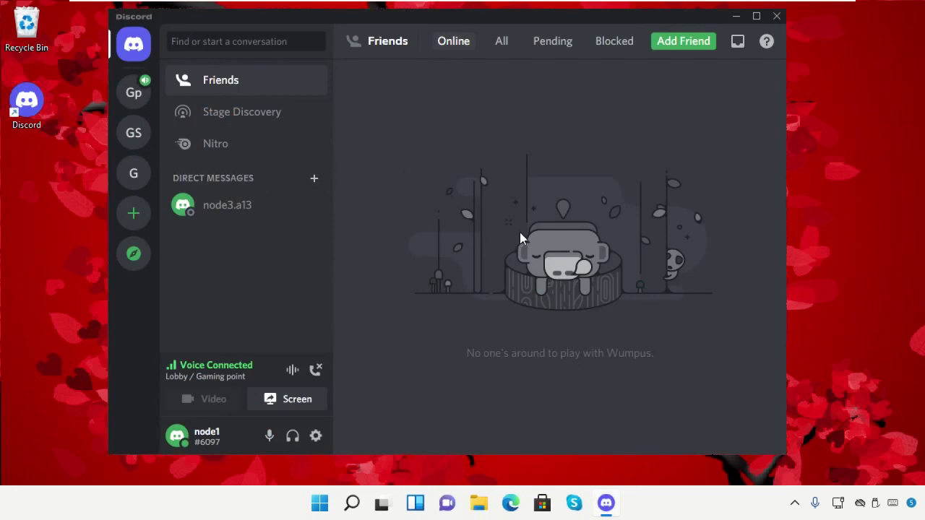
left_click(143, 217)
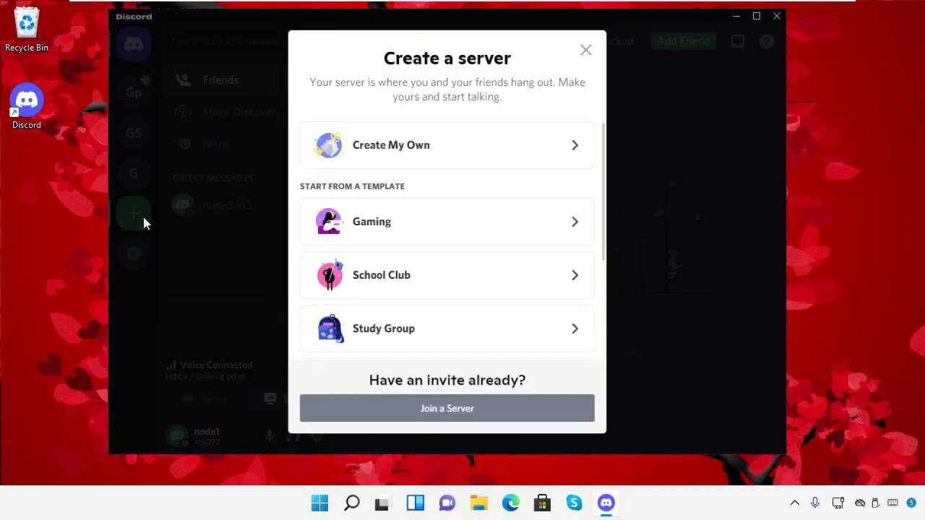
left_click(434, 161)
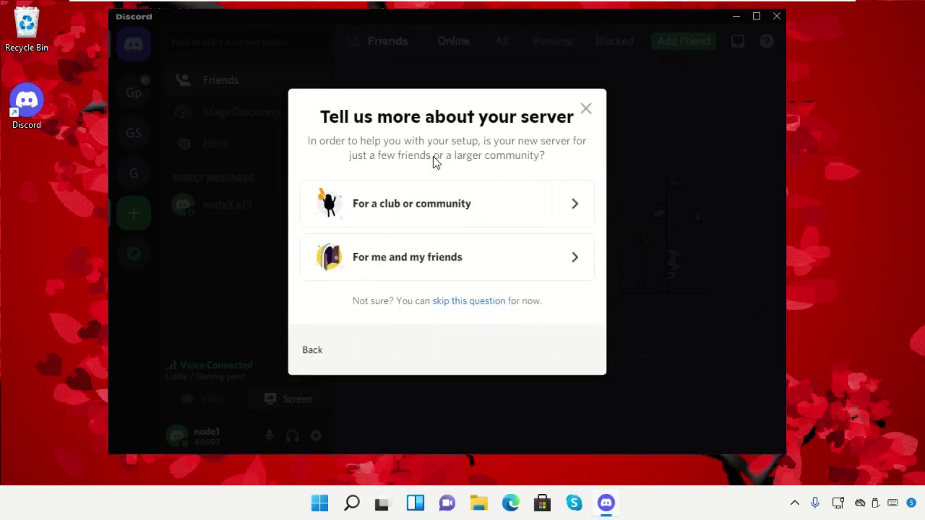
left_click(453, 256)
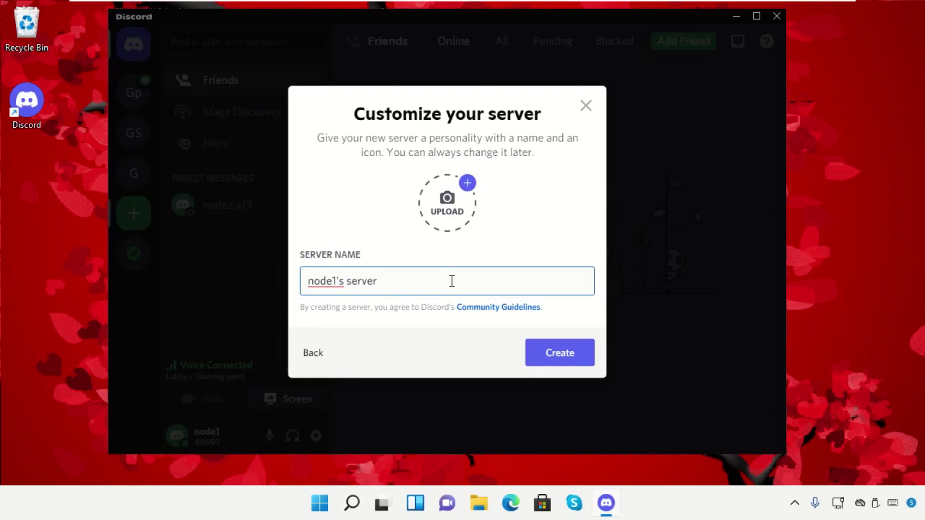
- Replace the suggested server name with Orbit and create the server
key("BackSpace")
key("BackSpace")
key("BackSpace")
key("BackSpace")
key("BackSpace")
key("BackSpace")
key("BackSpace")
key("BackSpace")
key("BackSpace")
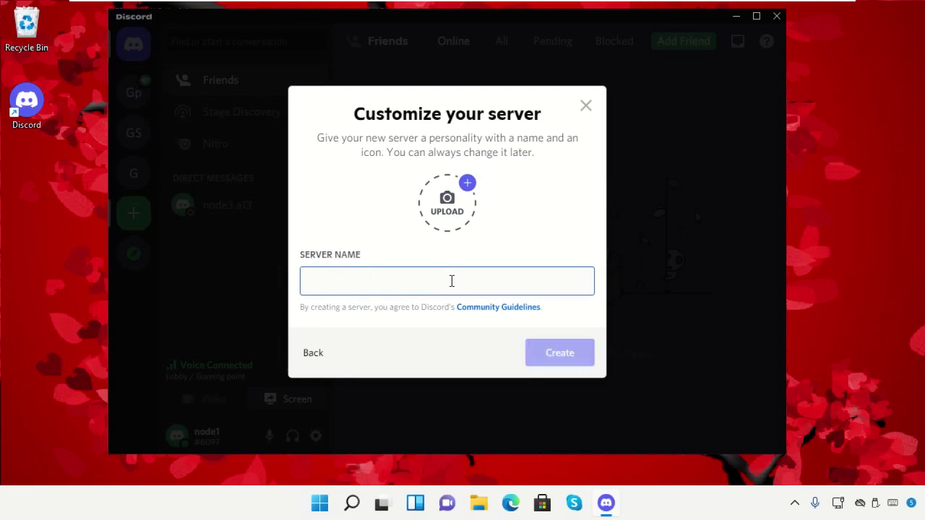
type("Orbit")
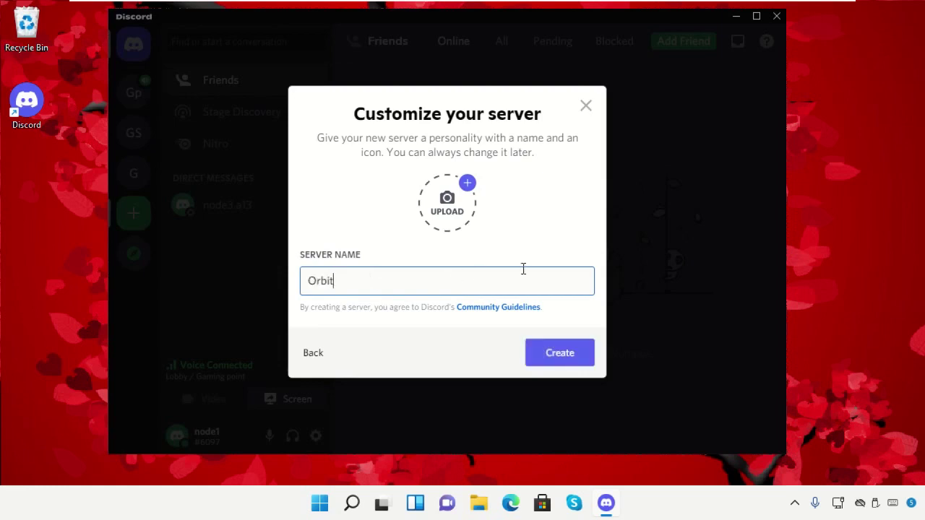
left_click(575, 353)
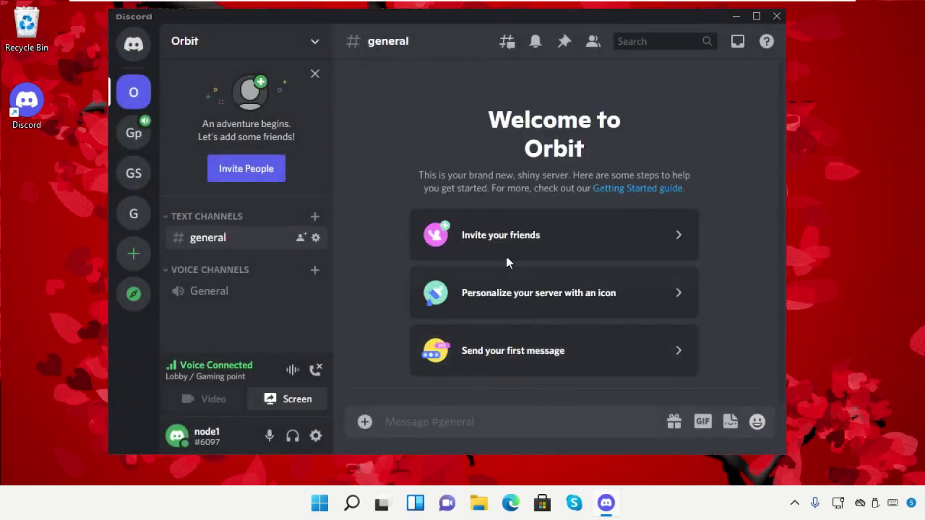
- Send the listed friend an invitation to the Orbit server and close the invite dialog
left_click(591, 247)
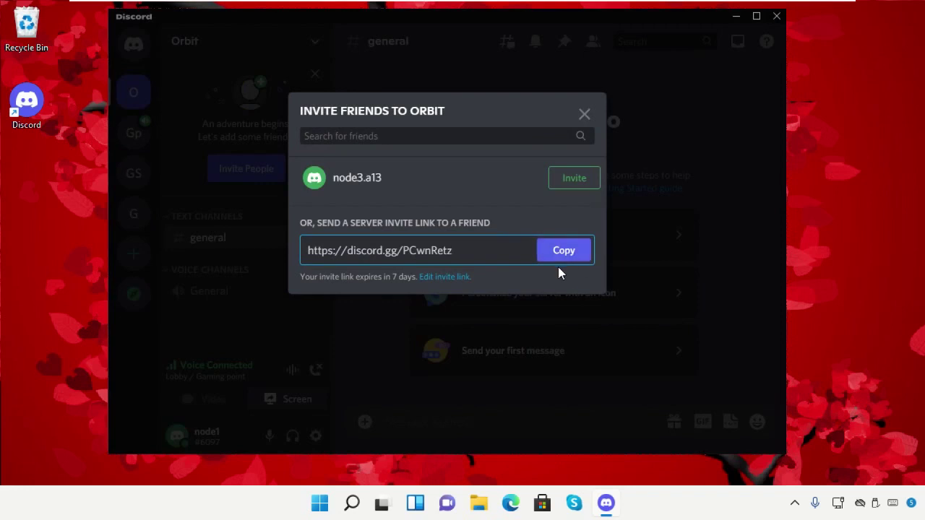
left_click(571, 184)
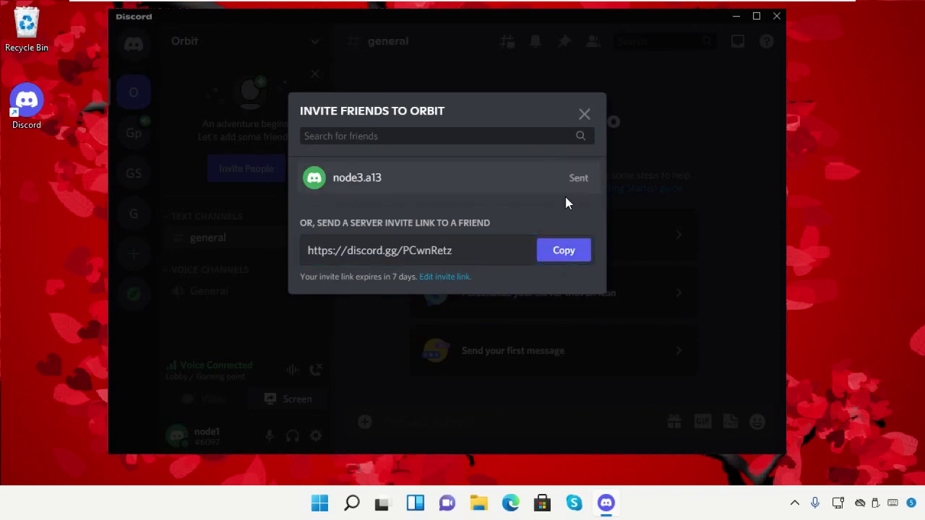
left_click(584, 113)
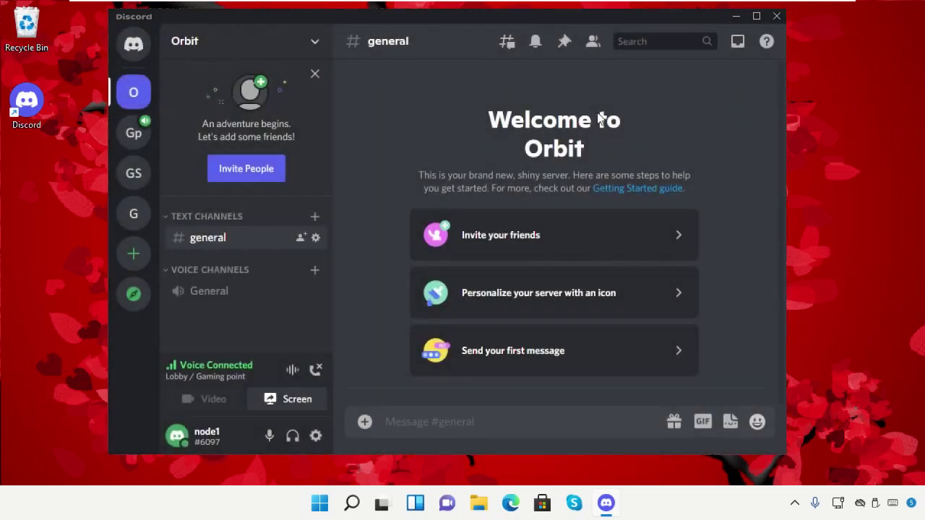
- Create a non-private category named vip in the Orbit server
right_click(143, 96)
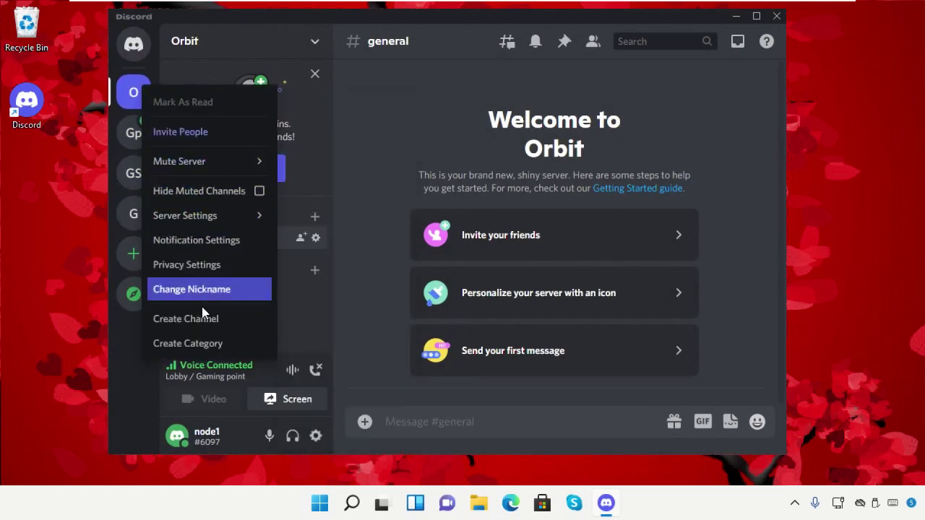
left_click(206, 345)
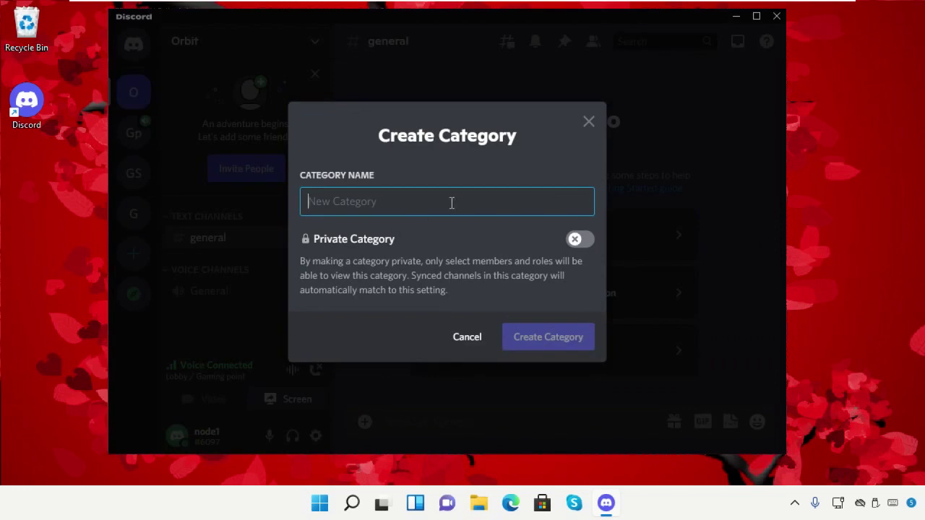
type("vip")
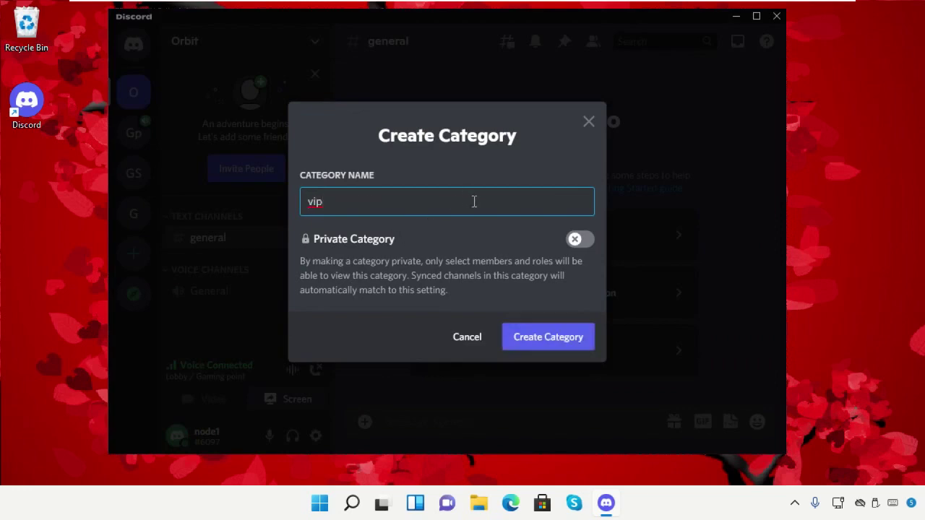
left_click(549, 334)
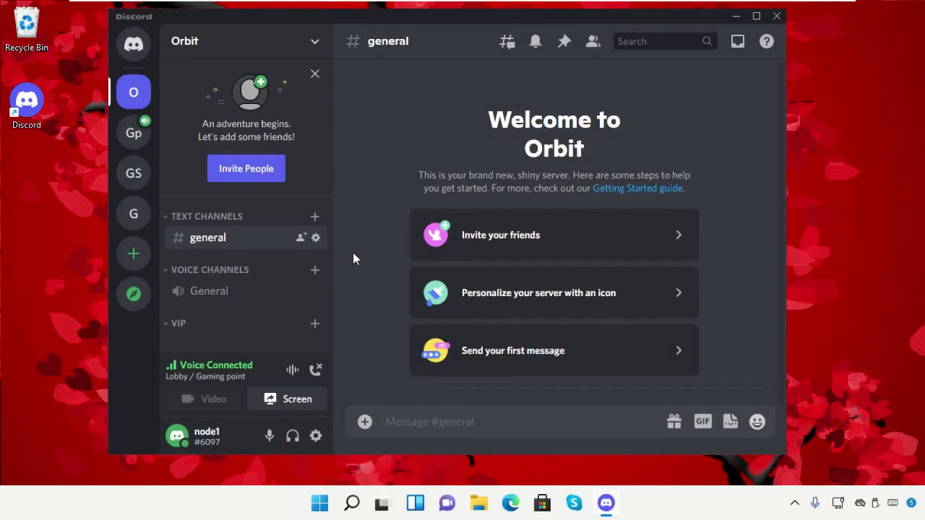
- Create a non-private text channel named orbit under Text Channels
left_click(315, 219)
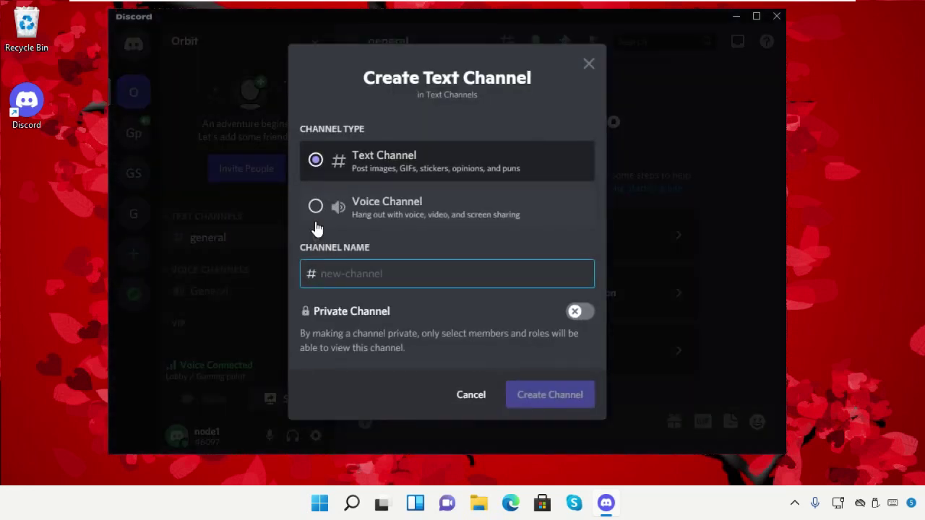
type("orbit")
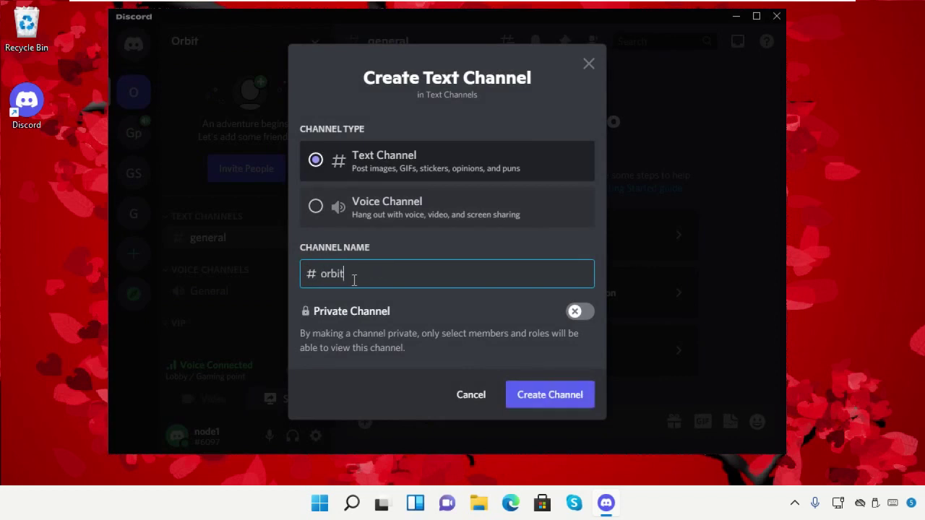
left_click(543, 396)
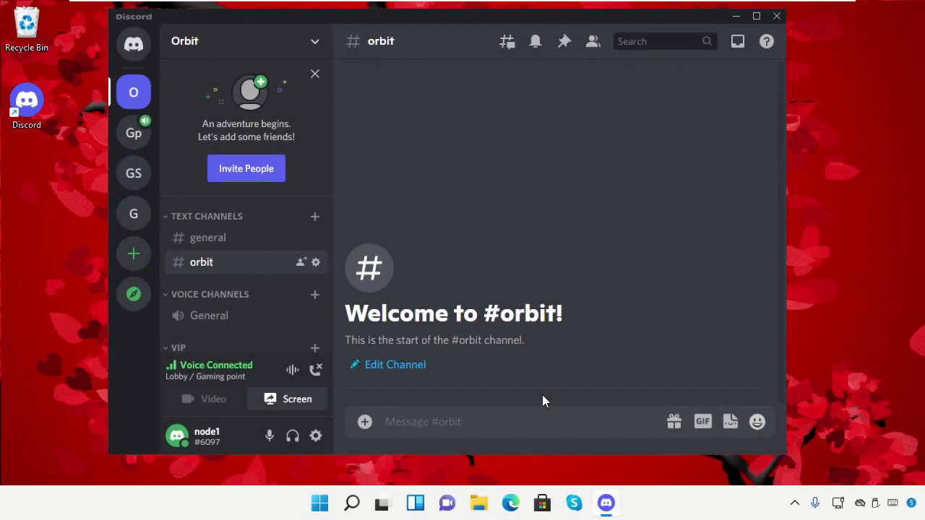
- Create a non-private voice channel named orbit under Voice Channels
left_click(314, 295)
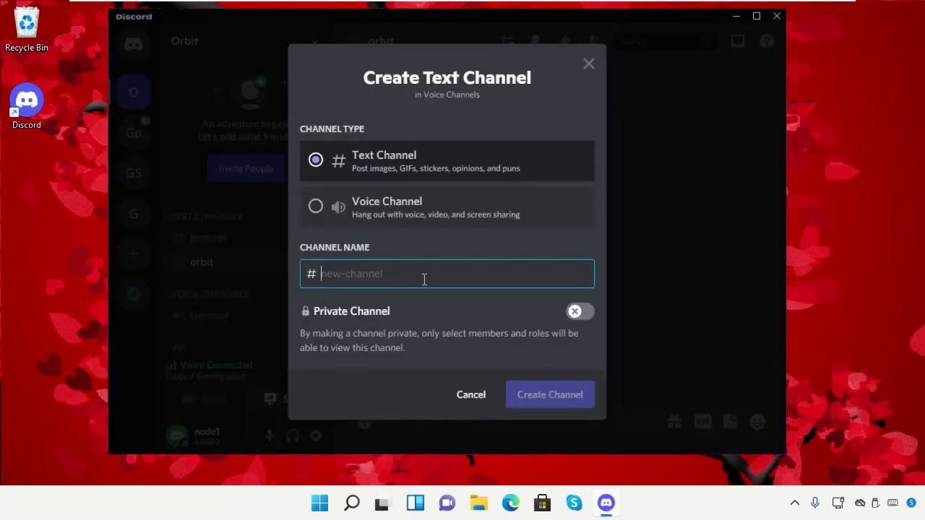
left_click(316, 207)
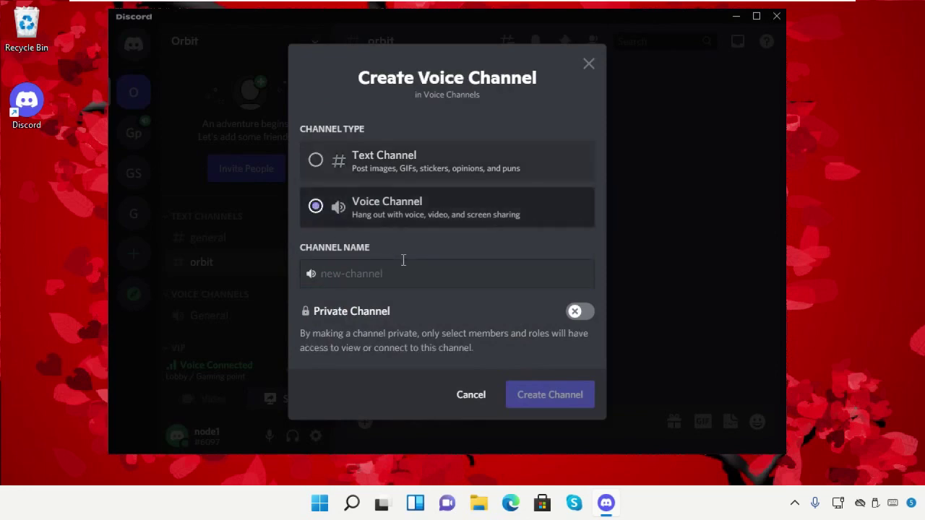
left_click(425, 280)
type("orbit")
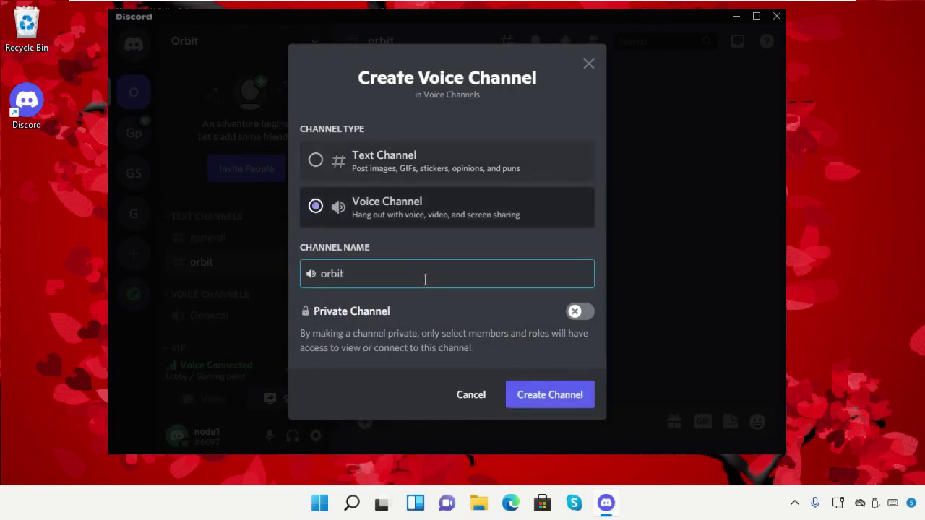
left_click(554, 407)
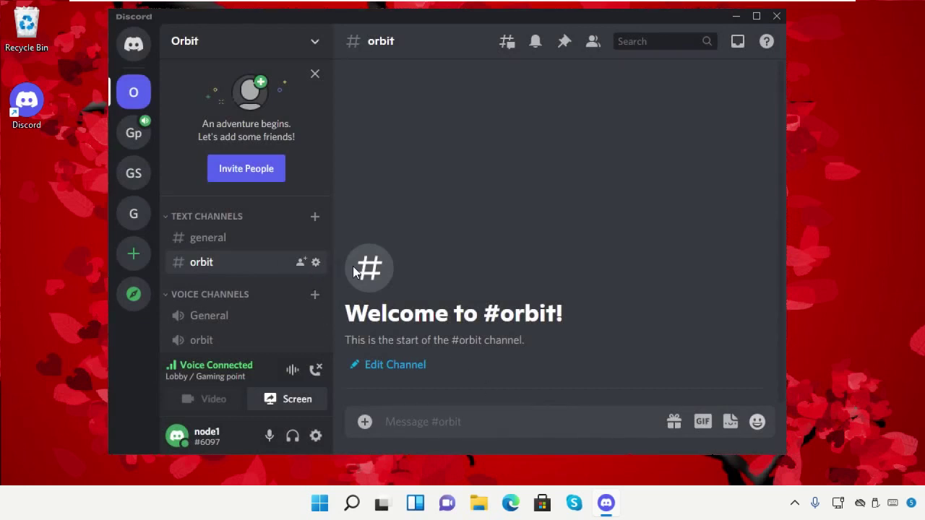
- Create a new role in the Orbit server's settings and name it Admin
right_click(139, 96)
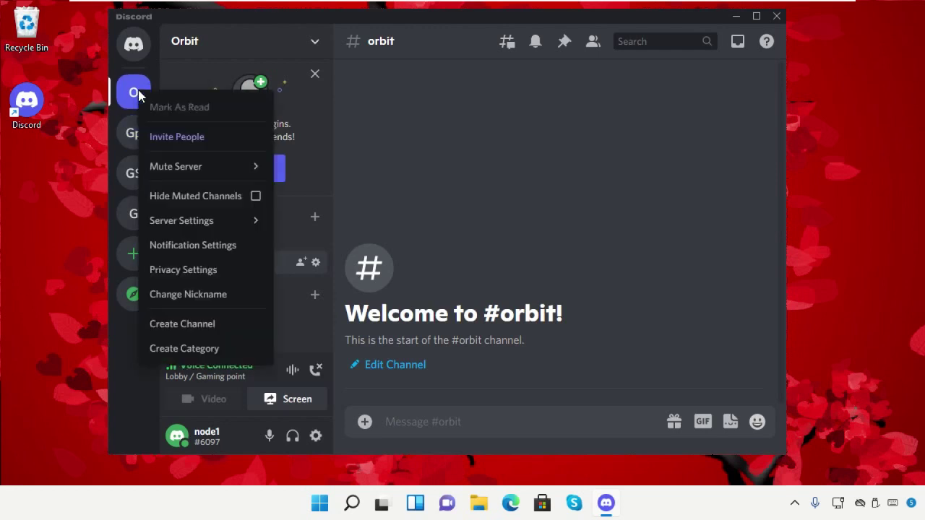
mouse_move(161, 220)
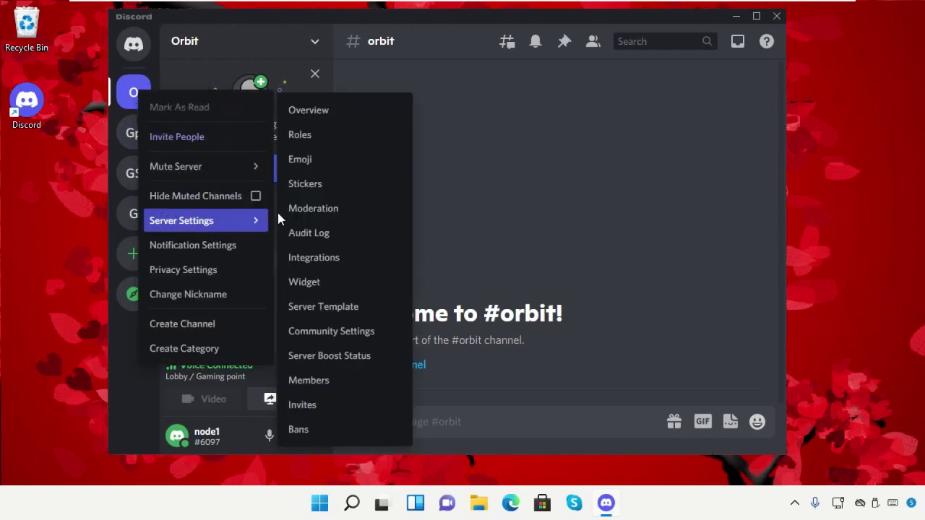
left_click(309, 140)
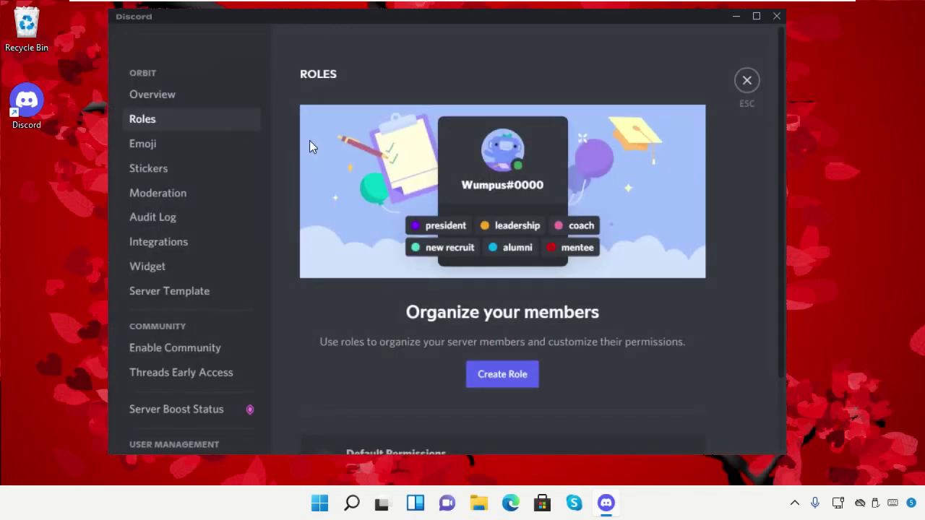
left_click(499, 372)
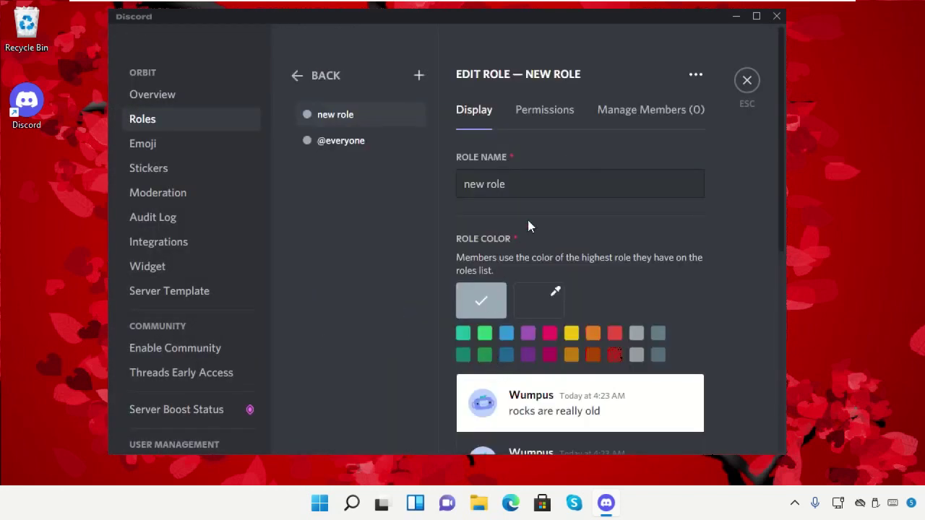
left_click(553, 184)
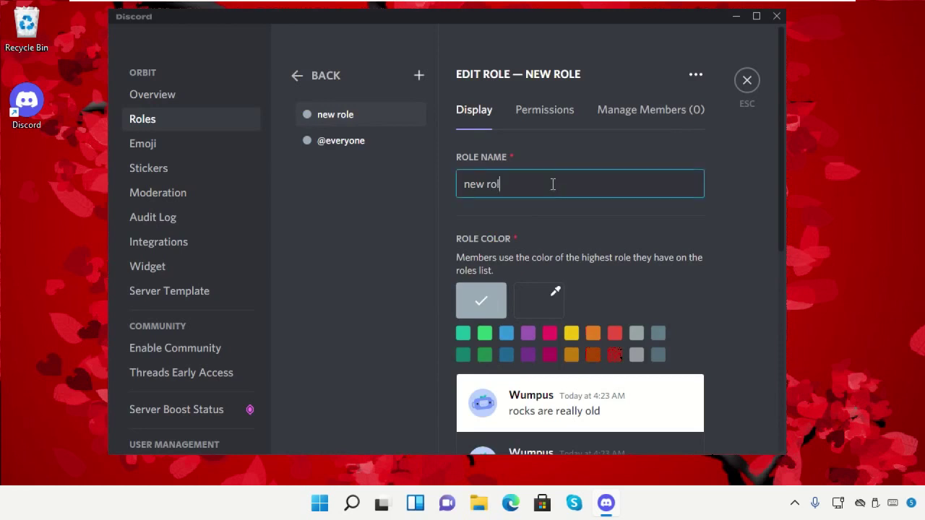
key("BackSpace")
key("BackSpace")
key("BackSpace")
key("BackSpace")
key("BackSpace")
key("BackSpace")
key("BackSpace")
type("Admin")
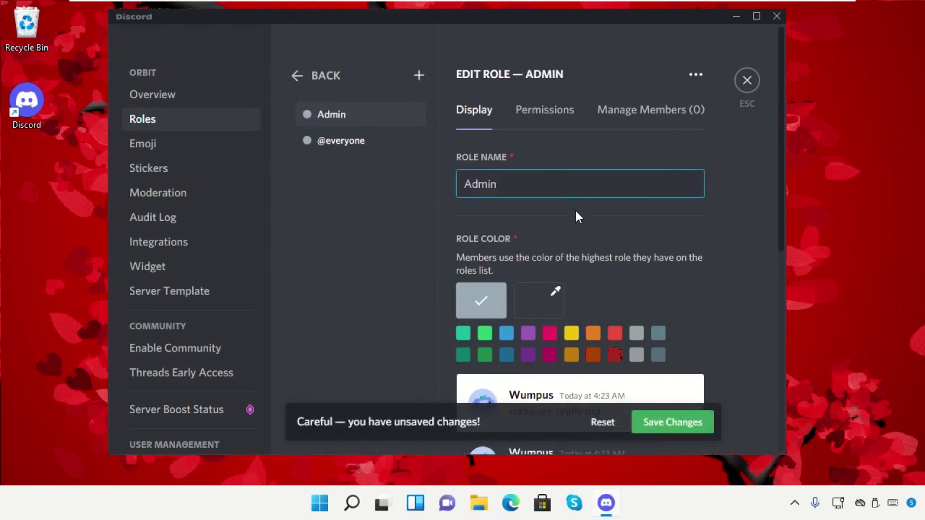
- Set the Admin role's color to the bright red preset and review its remaining display options
scroll(582, 215, "down", 1)
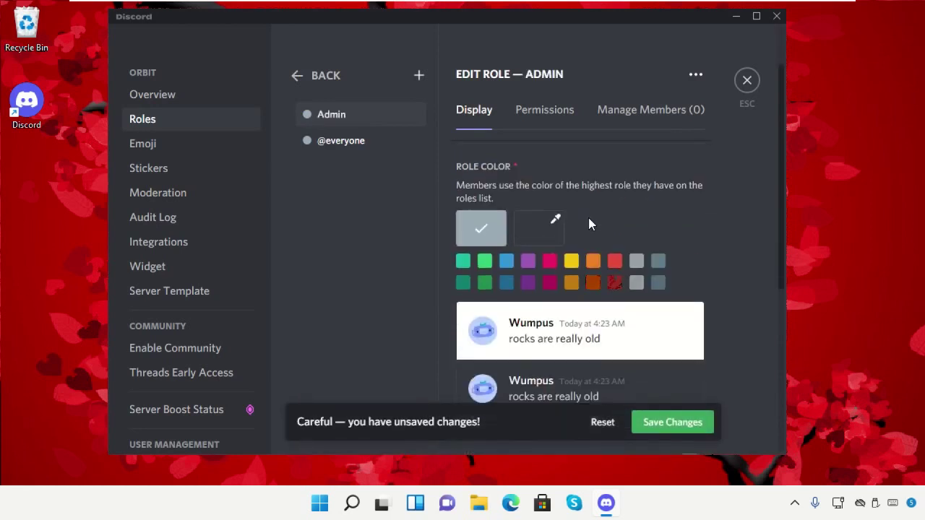
left_click(615, 262)
scroll(640, 219, "down", 4)
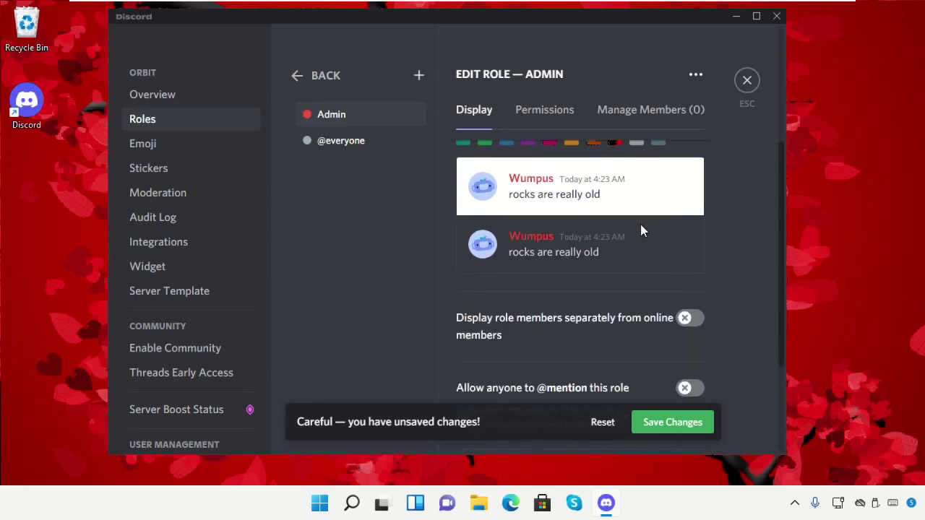
scroll(642, 231, "down", 1)
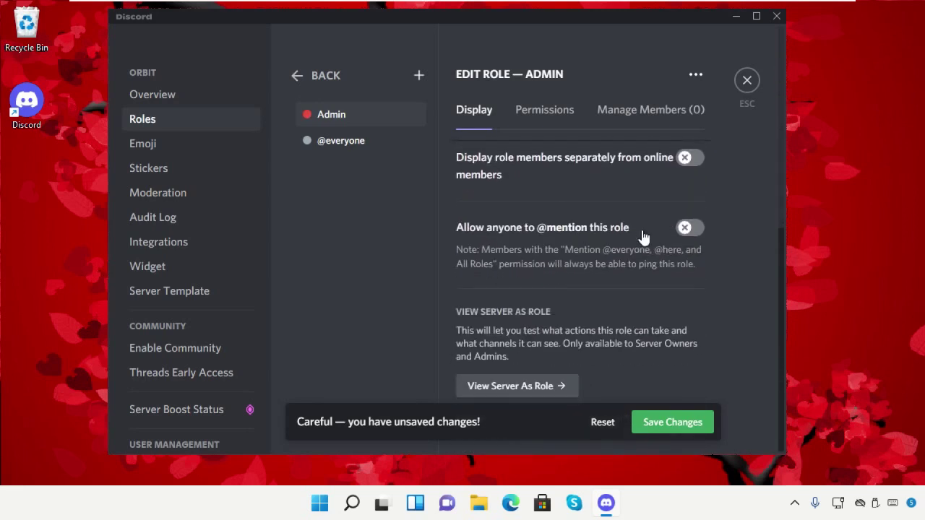
- Grant the Admin role additional permissions, including the advanced Administrator permission
left_click(565, 121)
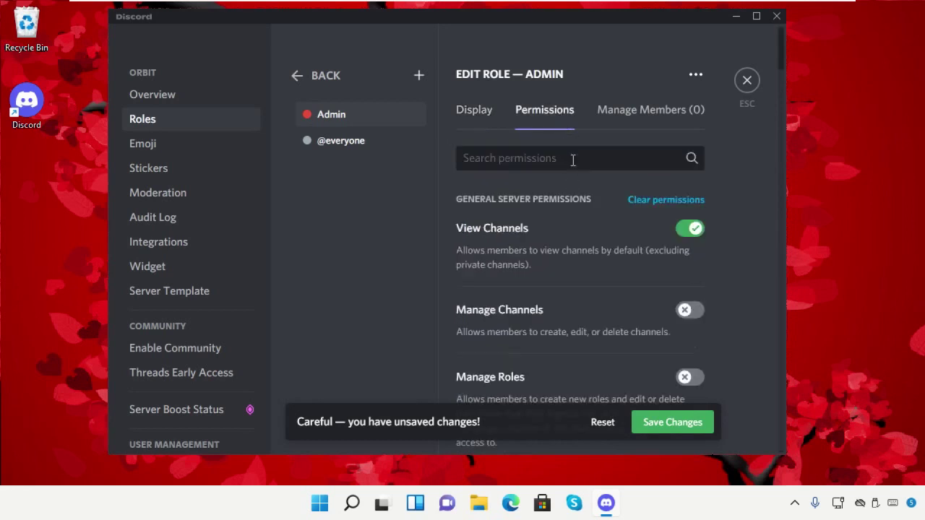
scroll(599, 235, "down", 2)
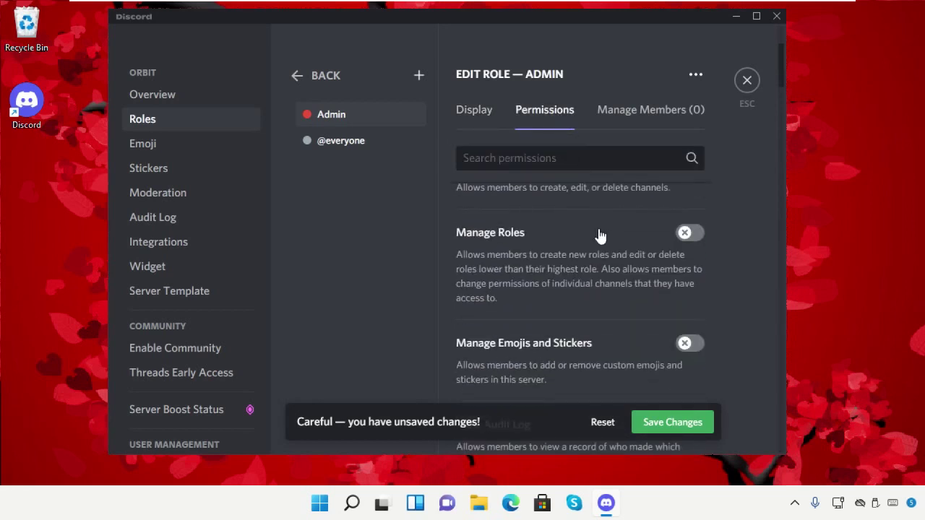
scroll(599, 236, "down", 1)
scroll(599, 236, "down", 4)
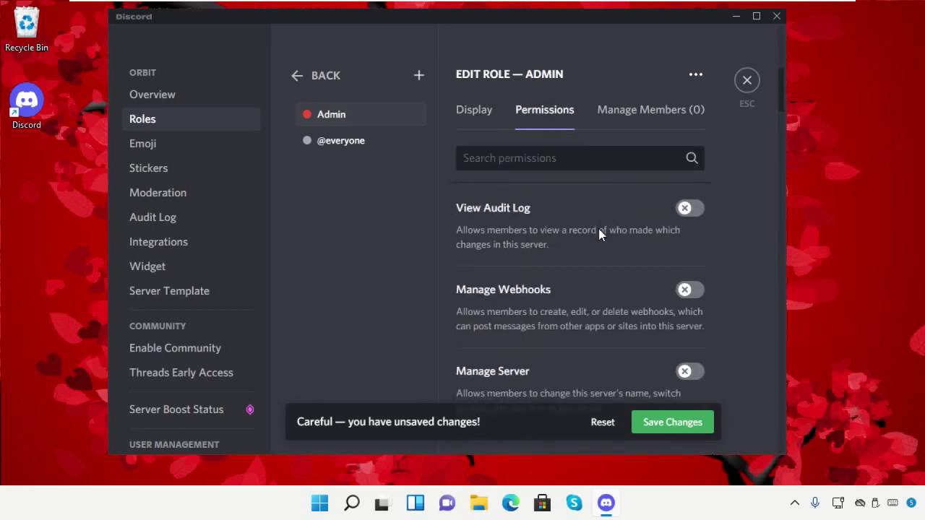
scroll(599, 234, "down", 2)
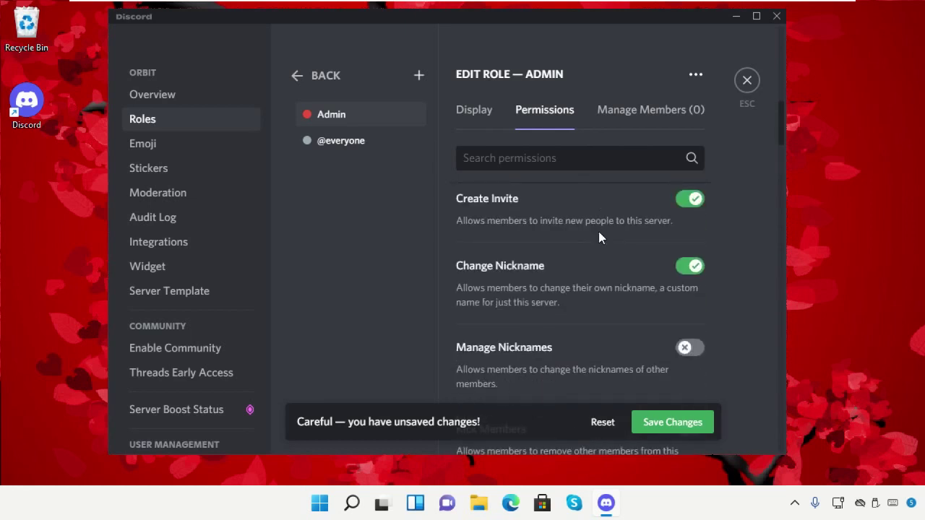
scroll(603, 264, "down", 2)
scroll(606, 266, "down", 1)
left_click(690, 216)
left_click(684, 310)
scroll(657, 362, "down", 15)
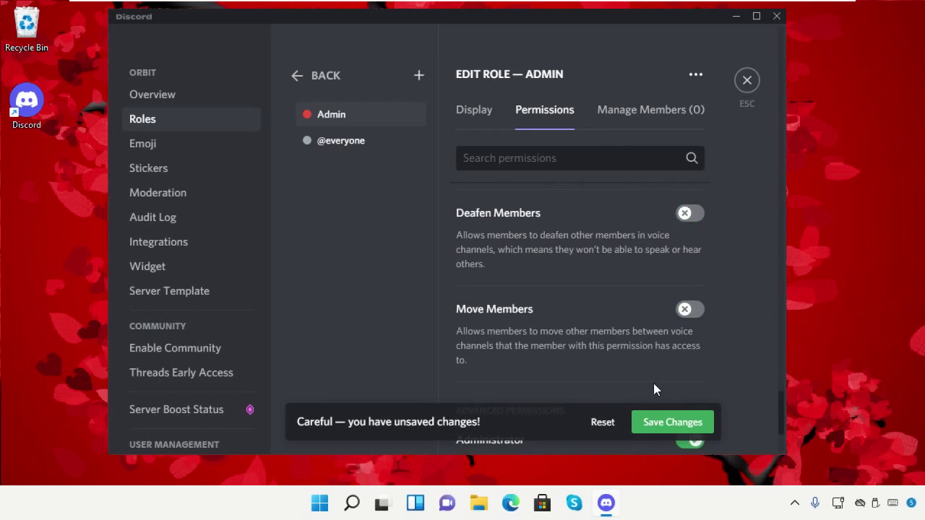
- Save the Admin role's changes and leave the server settings
left_click(663, 422)
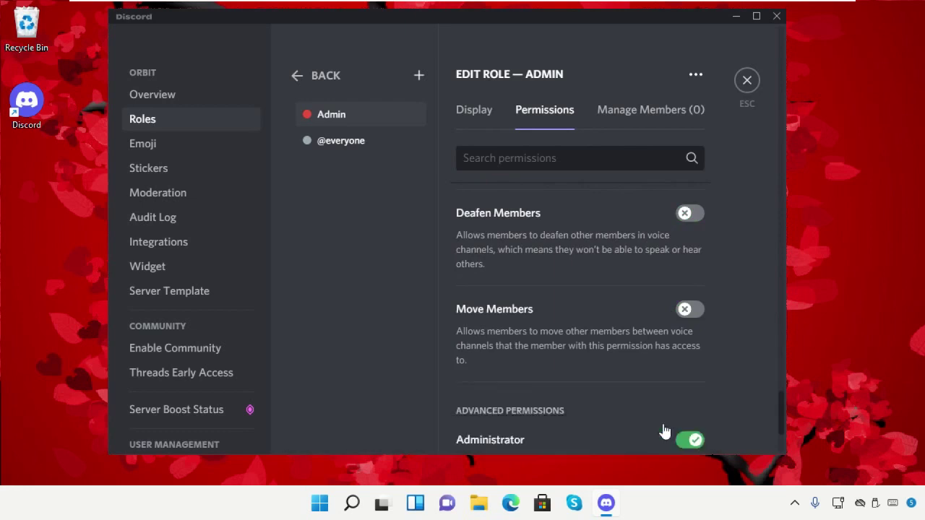
left_click(295, 78)
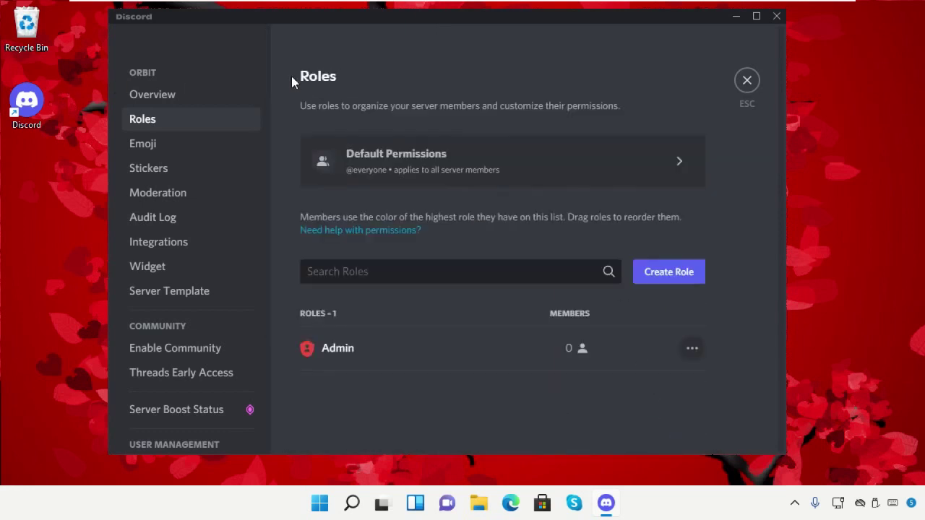
left_click(748, 83)
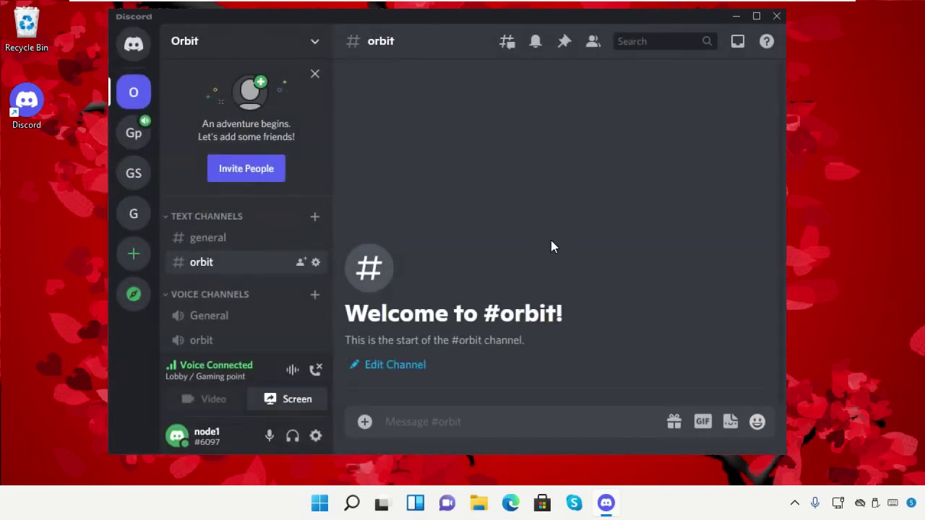